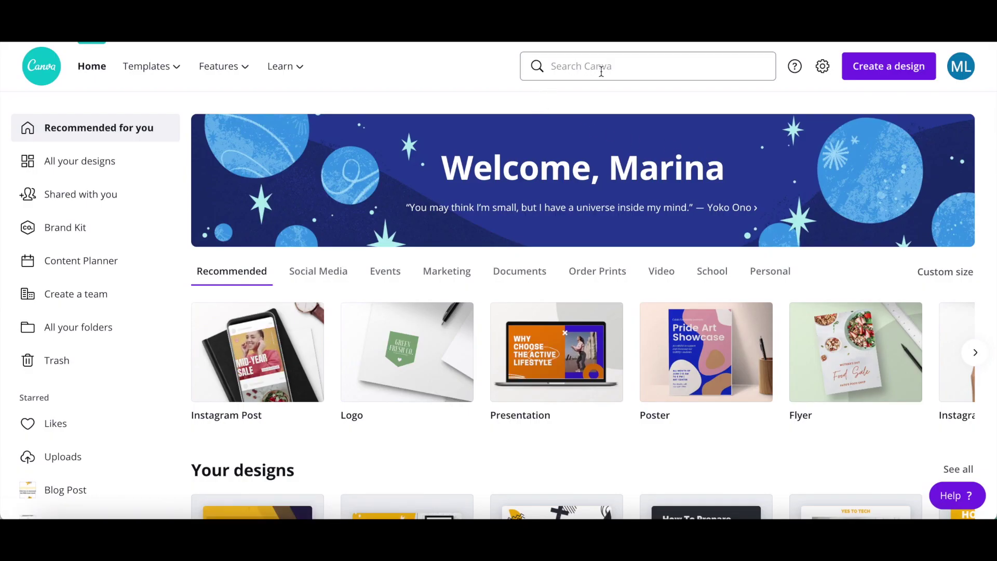
Search Canva for 'facebook post' and start a blank Facebook Post design
scroll(260, 364, down, 1)
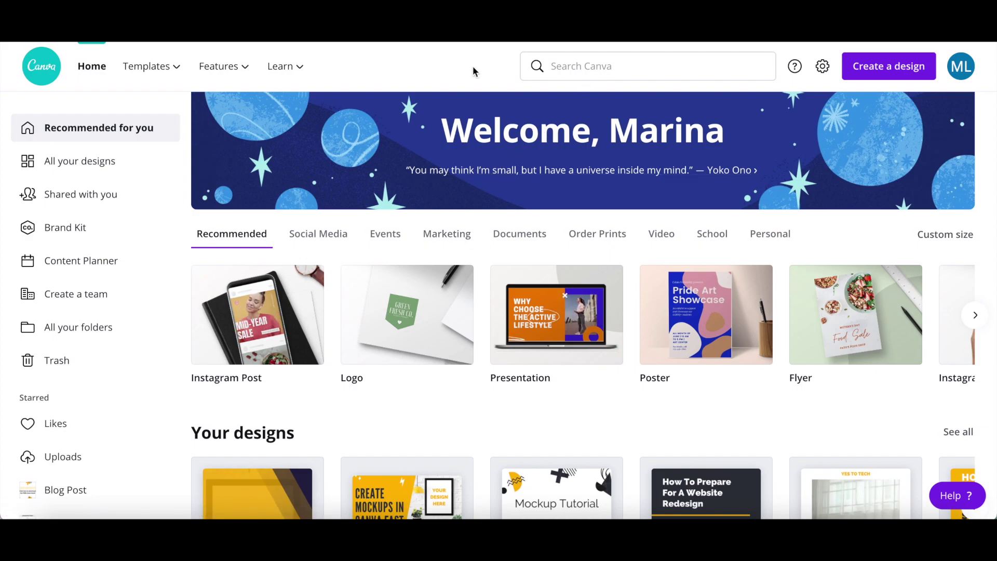
click(587, 66)
text(facebook post)
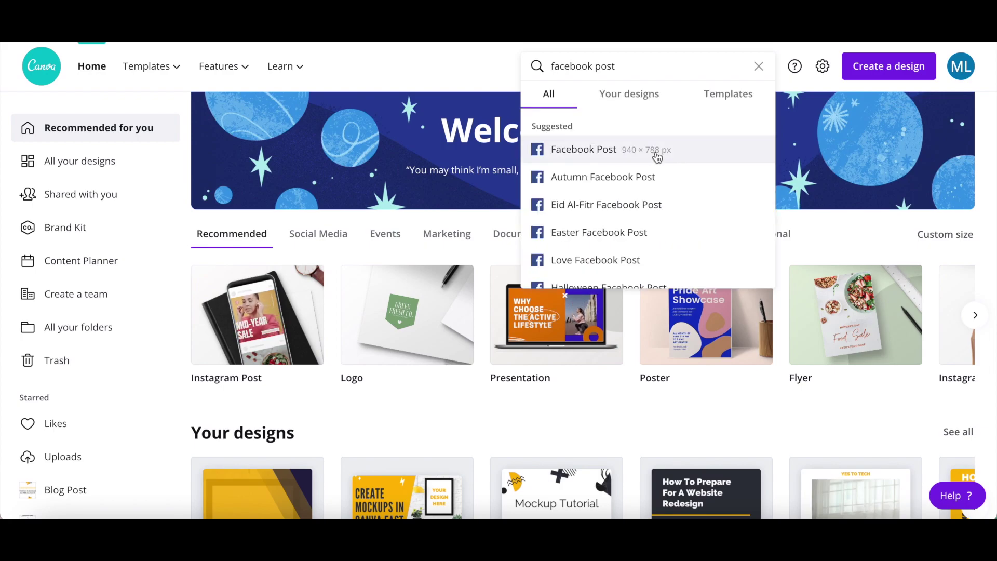
click(643, 150)
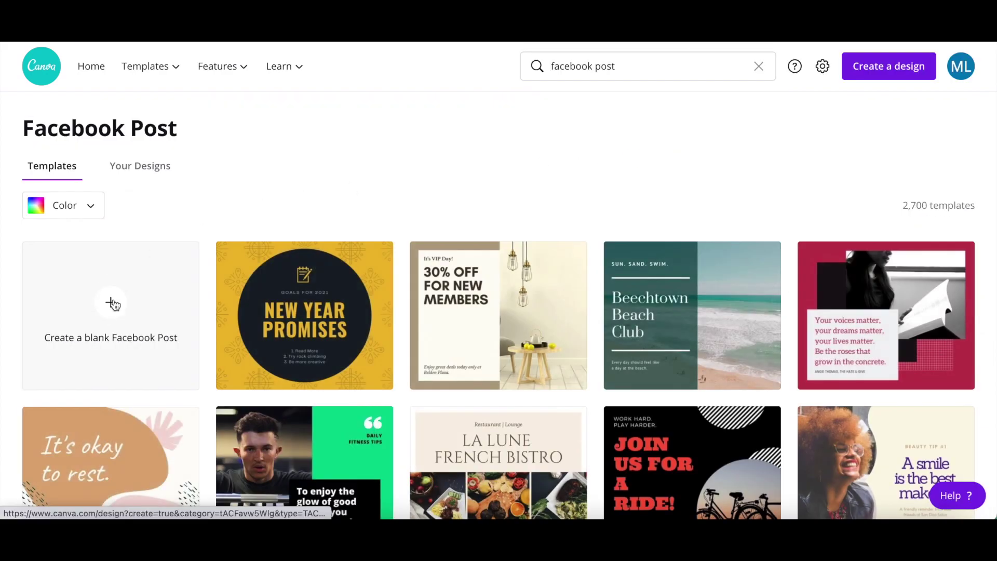
click(111, 303)
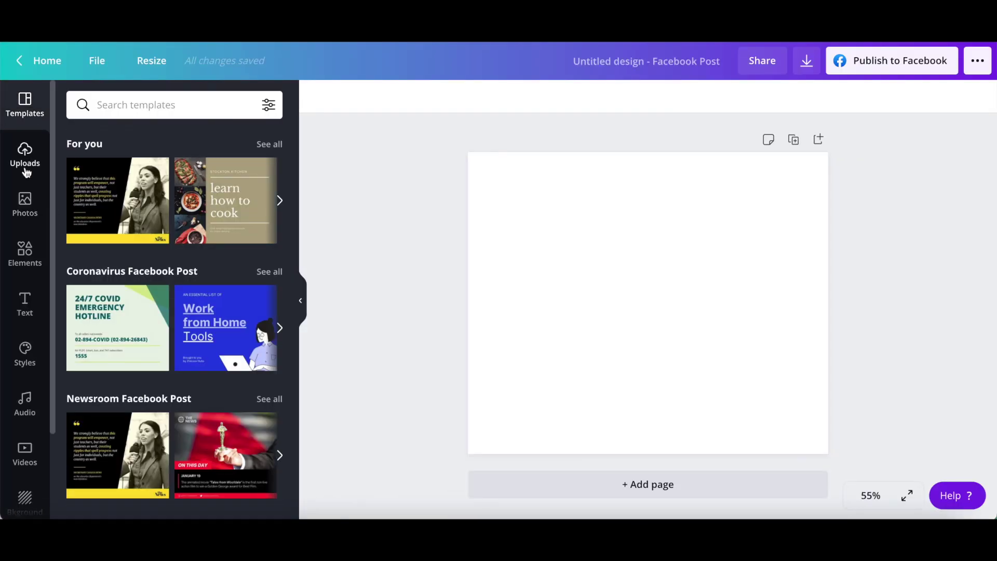
Check the Uploads panel, then drag the concert crowd photo to fill the whole page
click(26, 164)
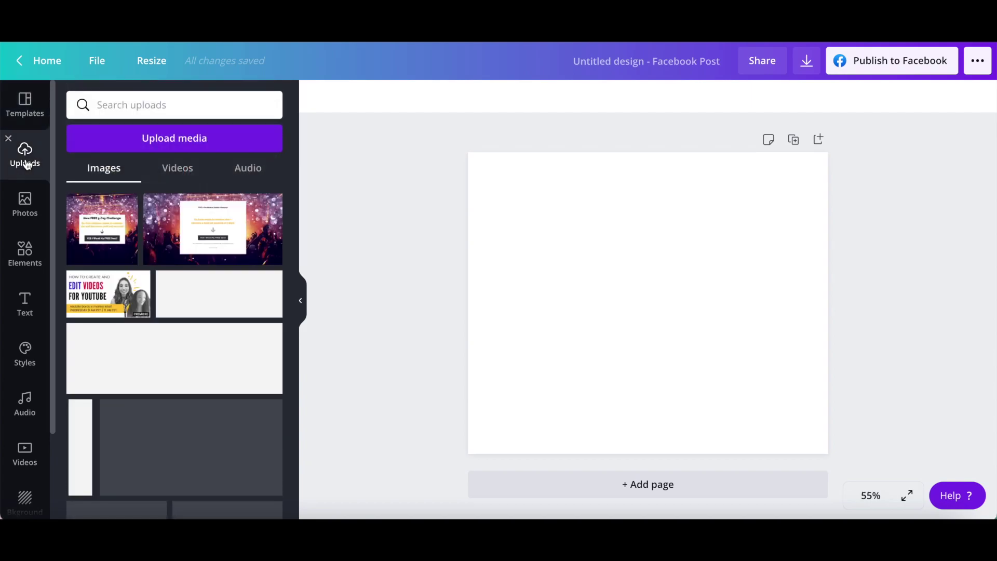
click(164, 147)
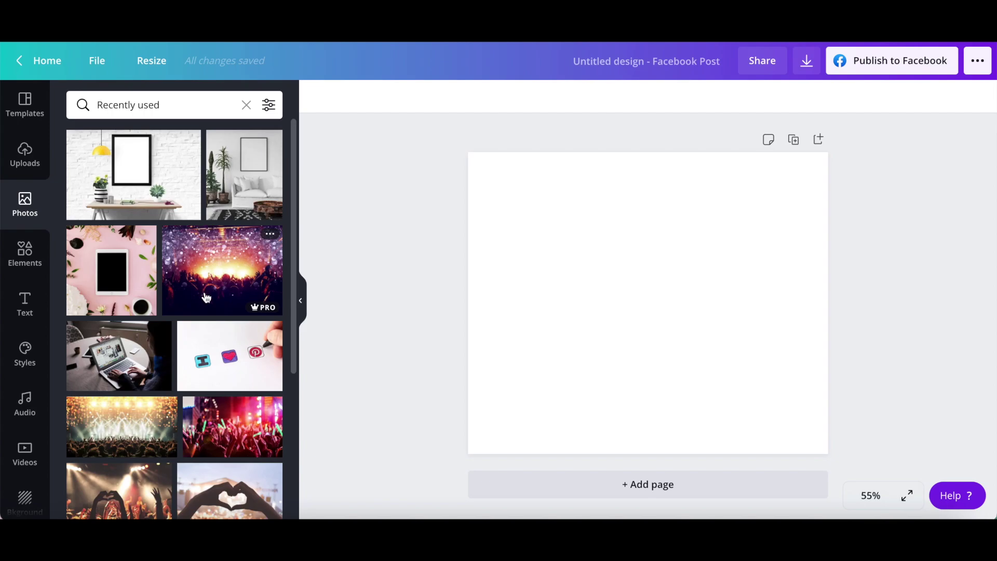
drag(191, 268, 485, 229)
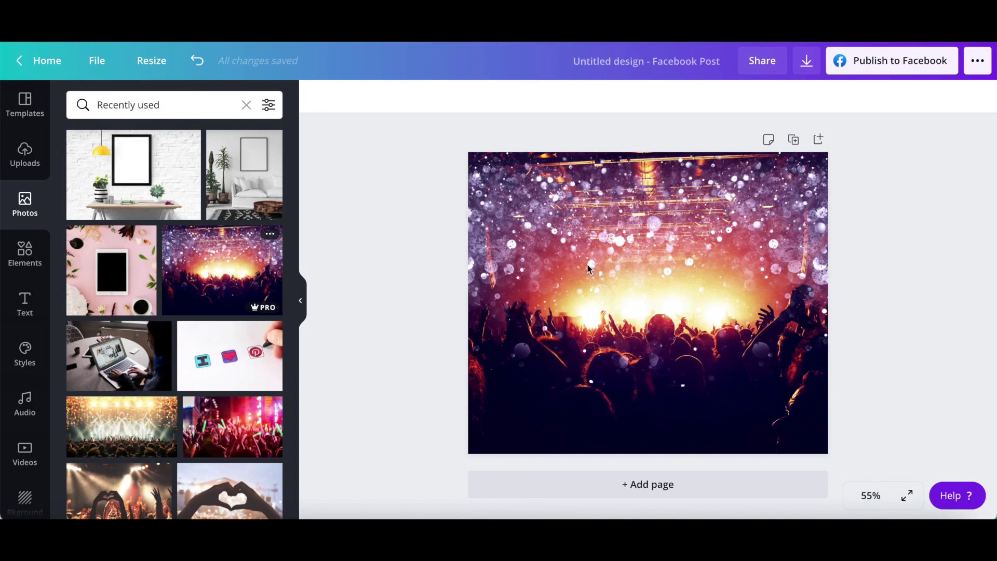
With the concert photo selected, open all Smartmockups in Effects and browse every category
click(535, 301)
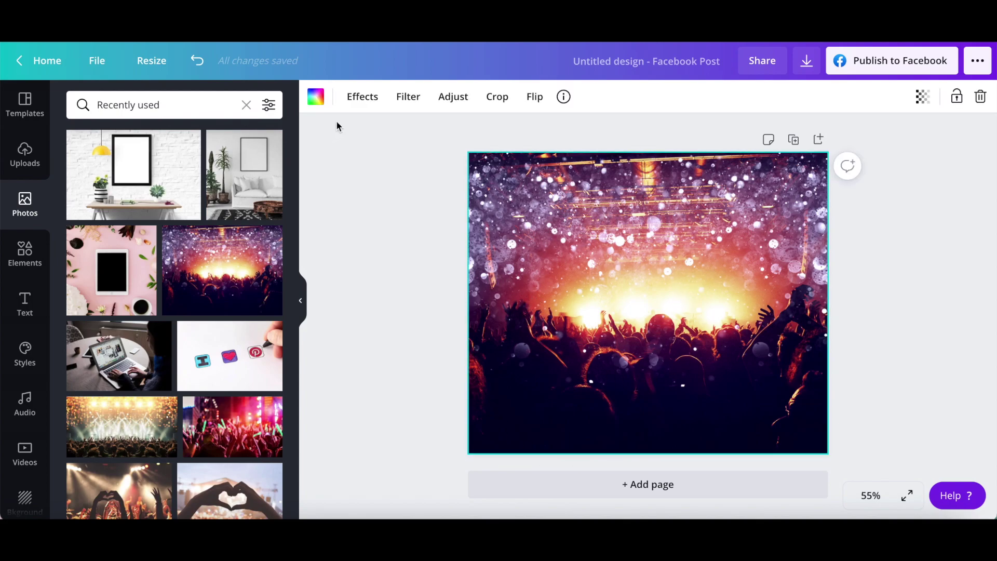
click(362, 103)
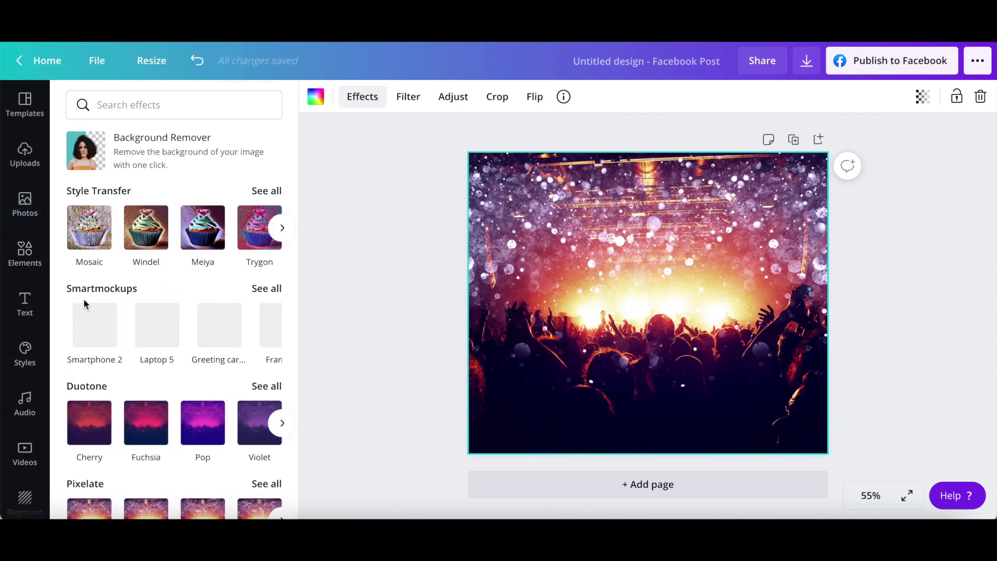
click(266, 289)
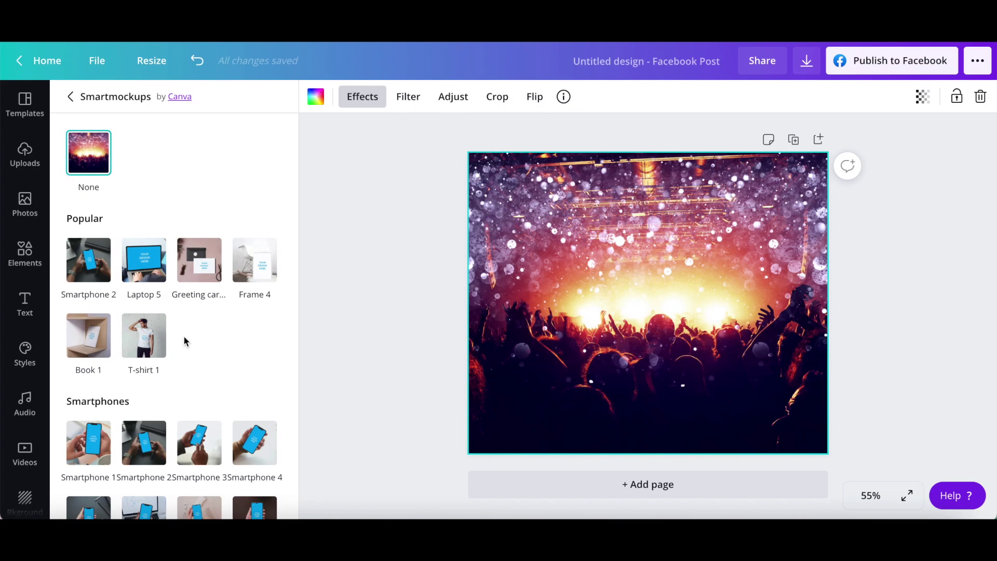
scroll(184, 337, down, 3)
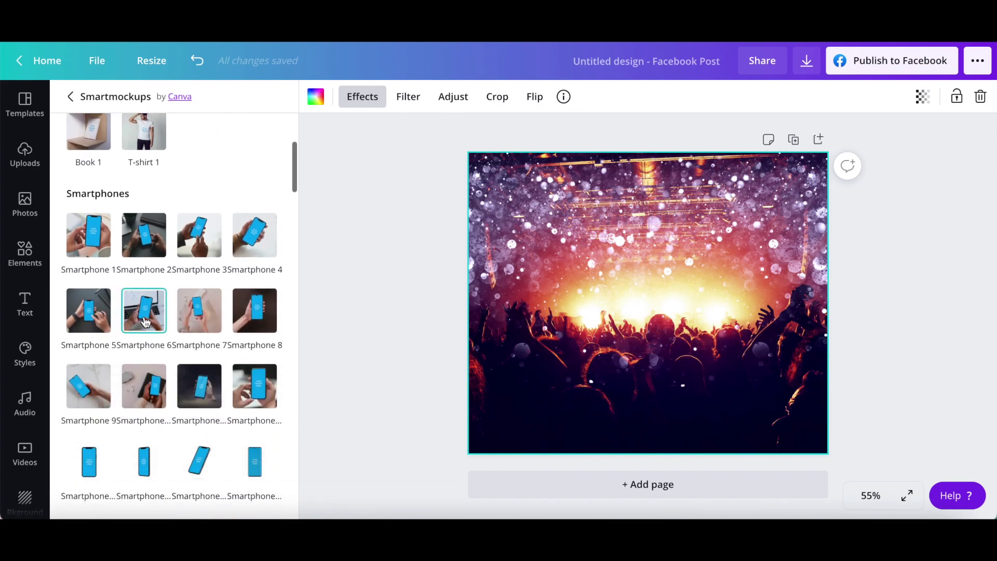
scroll(144, 319, down, 5)
scroll(145, 319, down, 4)
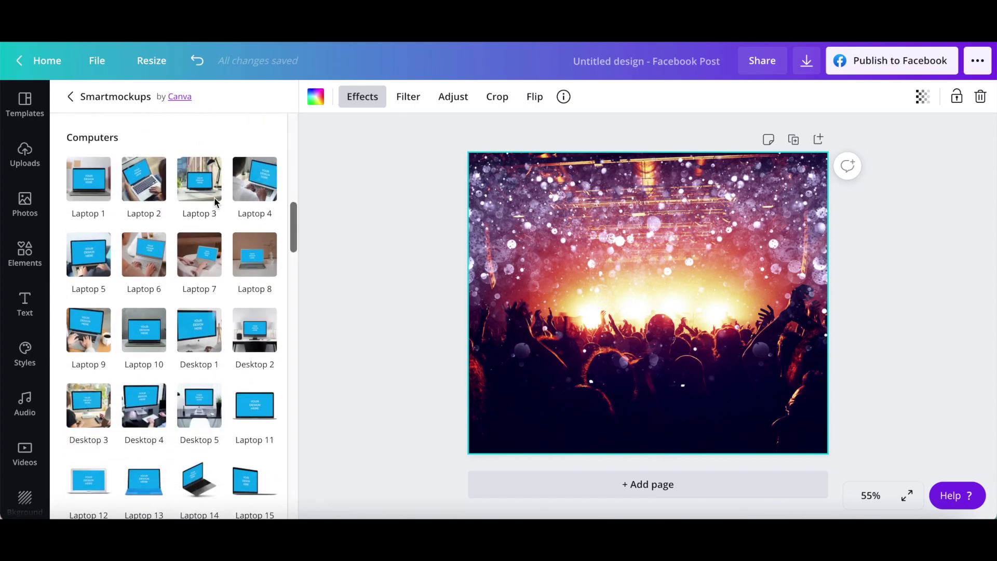
scroll(160, 288, down, 9)
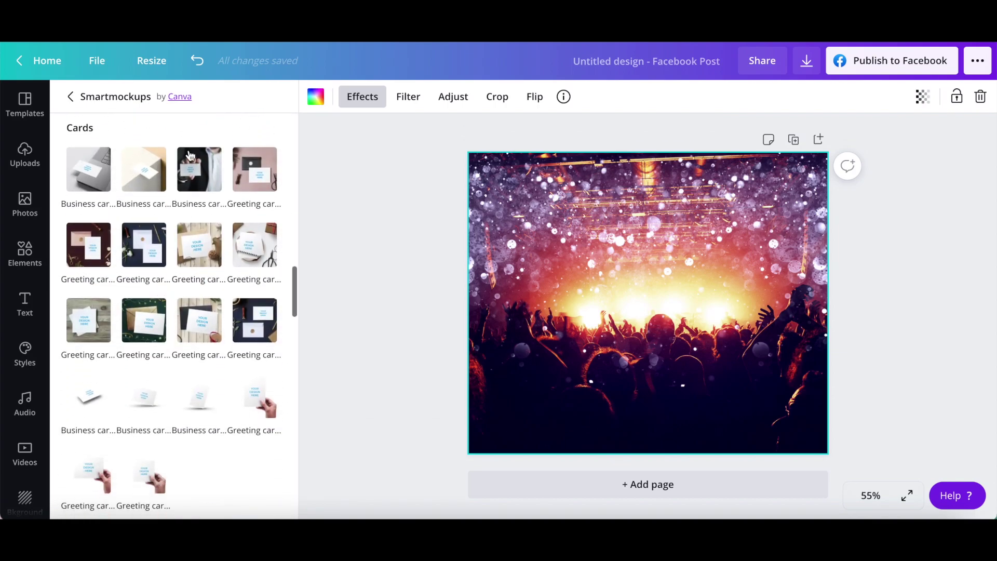
scroll(171, 259, down, 8)
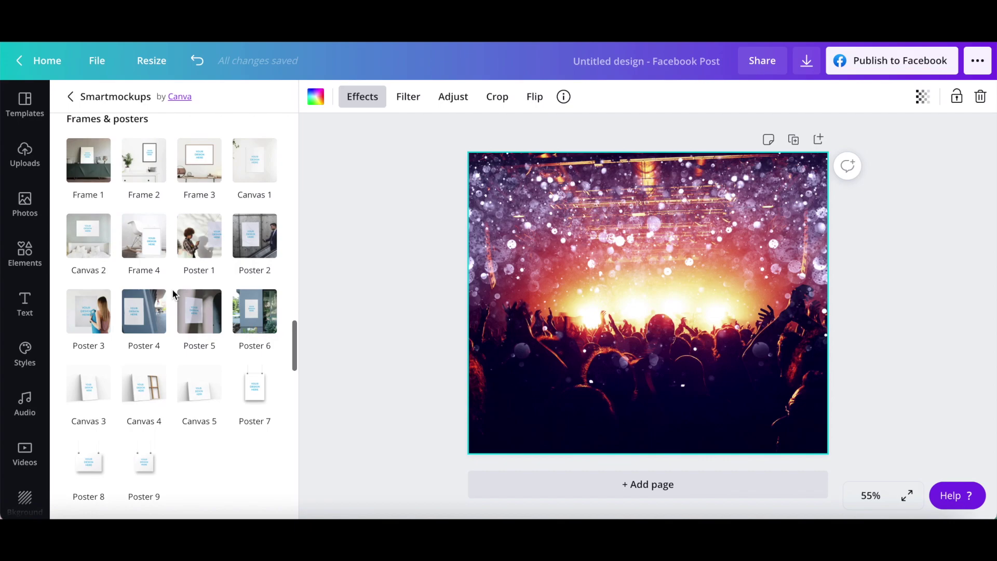
scroll(172, 293, down, 6)
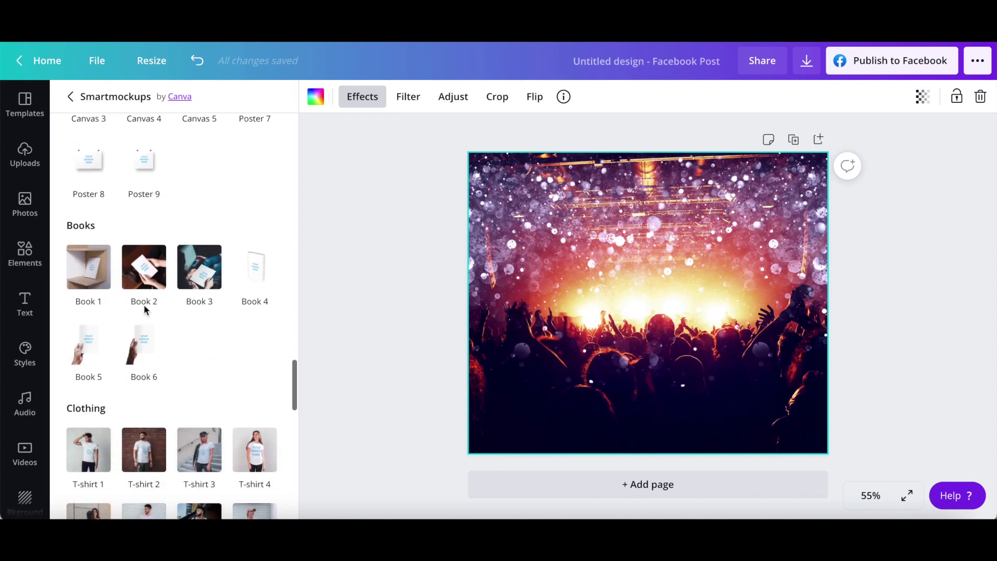
scroll(145, 310, down, 4)
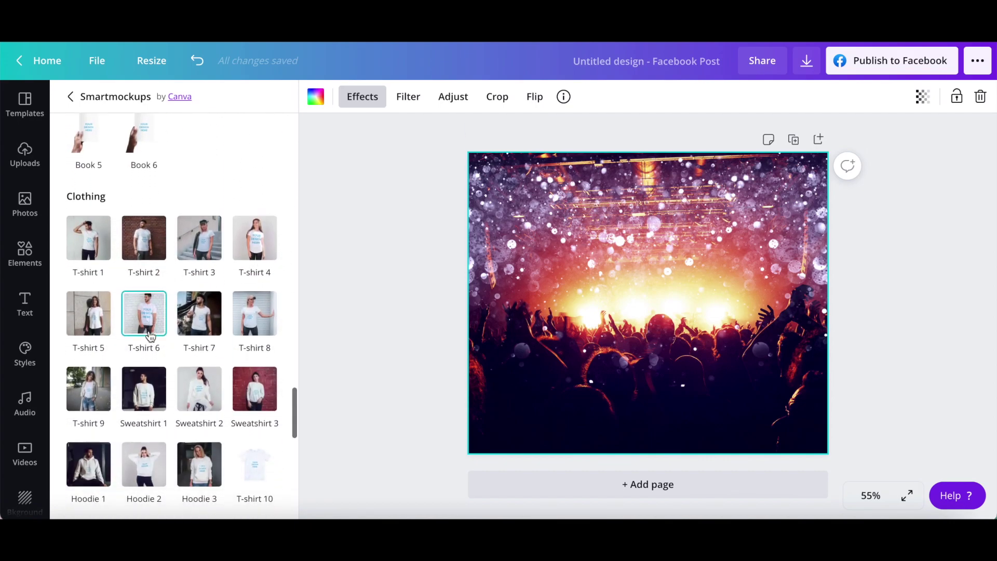
scroll(148, 332, down, 10)
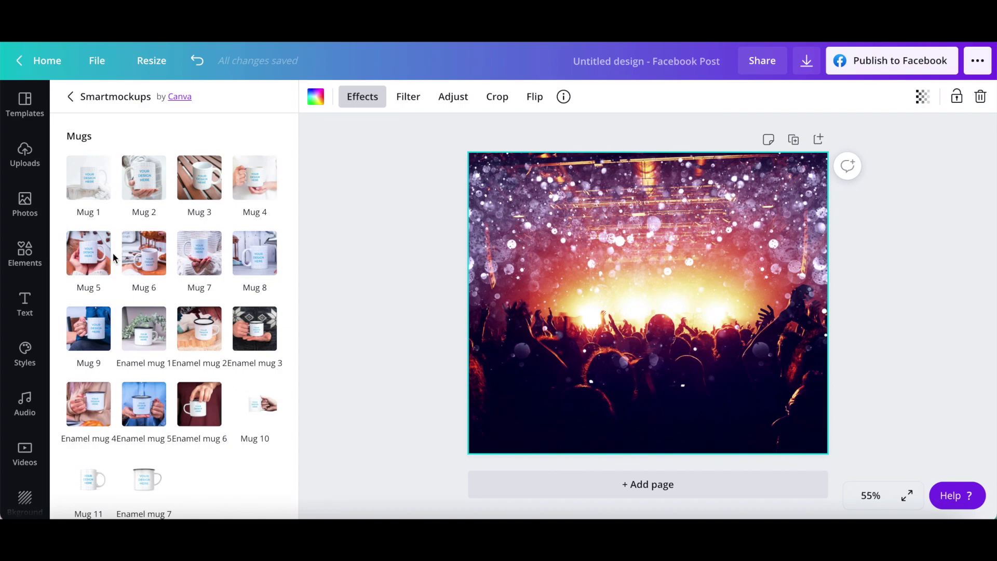
Preview the photo on the Mug 5, Hoodie 2, Book 2 and Poster 1 mockups
click(88, 265)
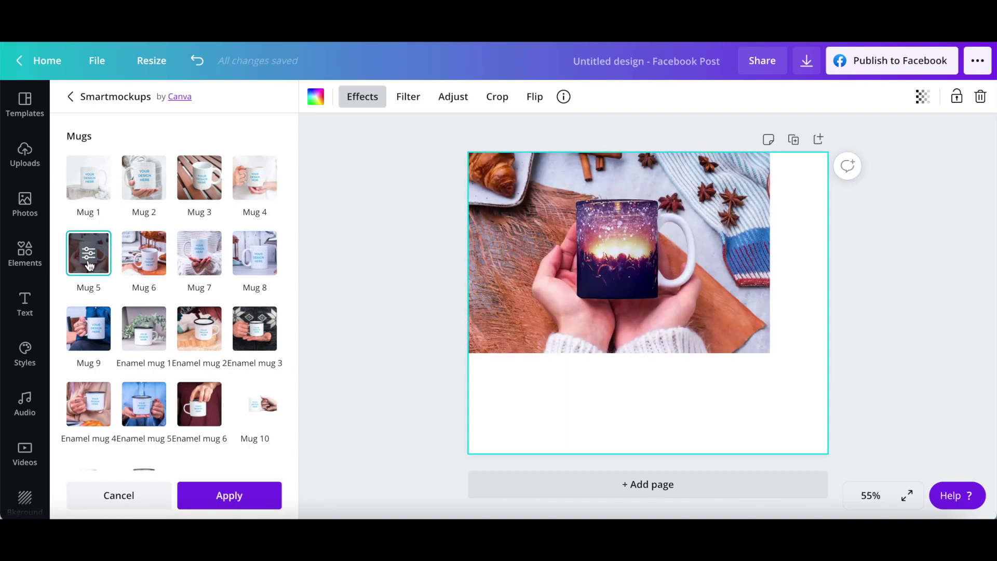
scroll(88, 260, up, 7)
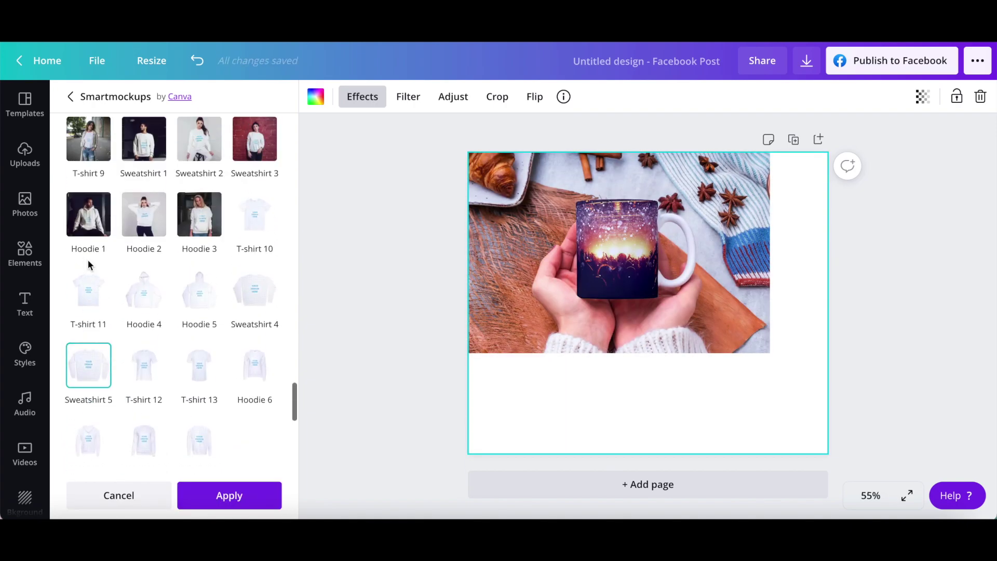
click(144, 216)
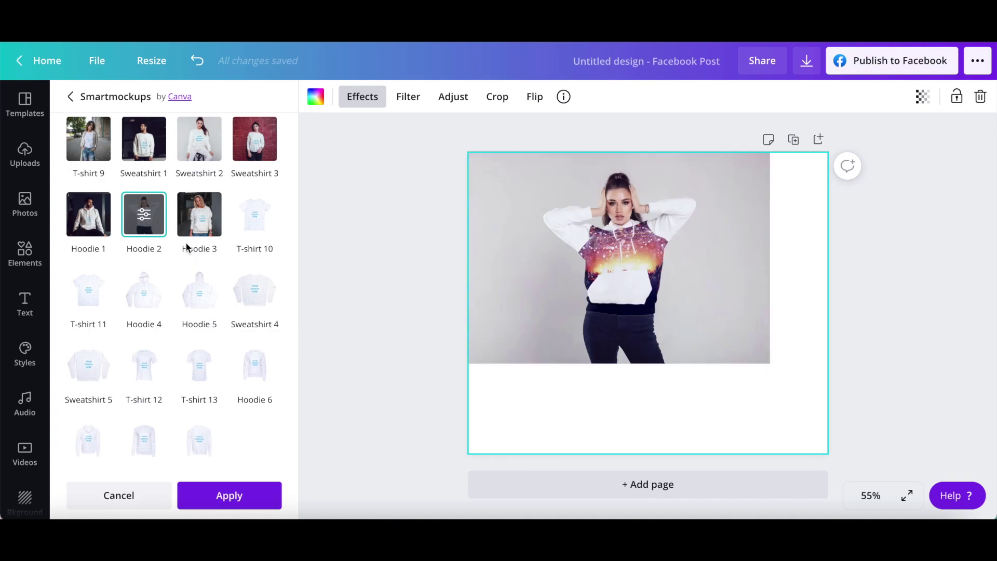
scroll(185, 242, up, 5)
click(142, 347)
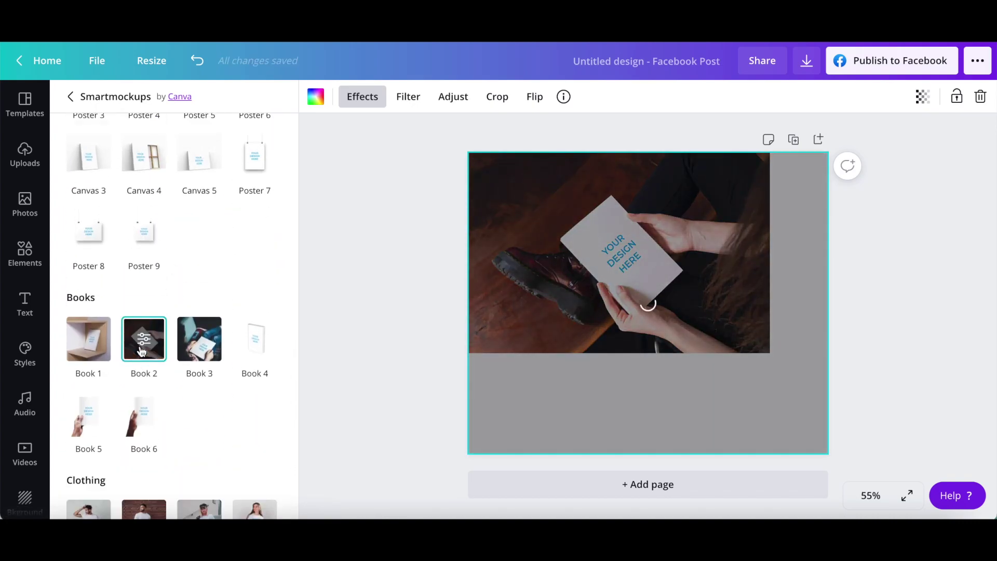
scroll(156, 312, up, 5)
click(197, 288)
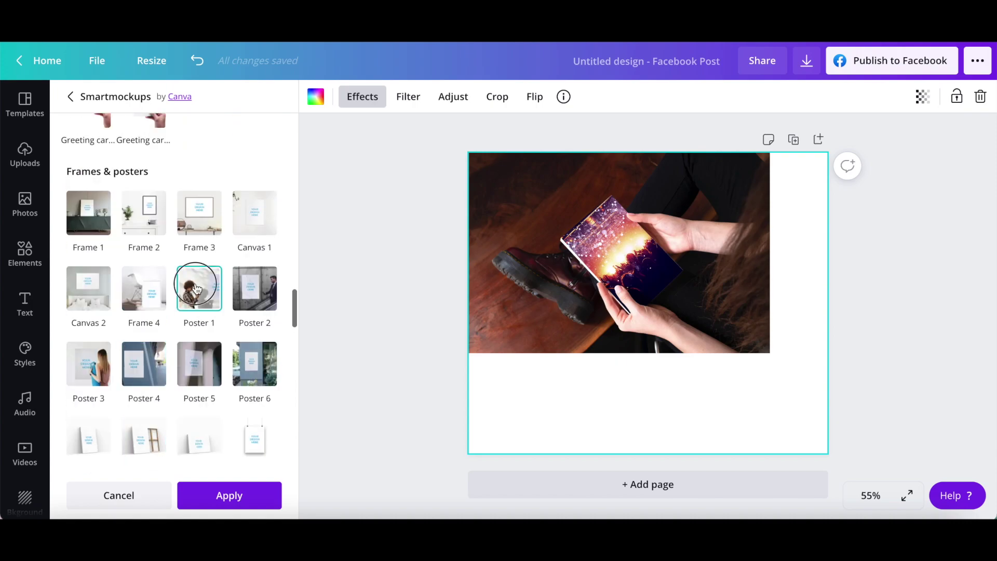
scroll(196, 289, up, 3)
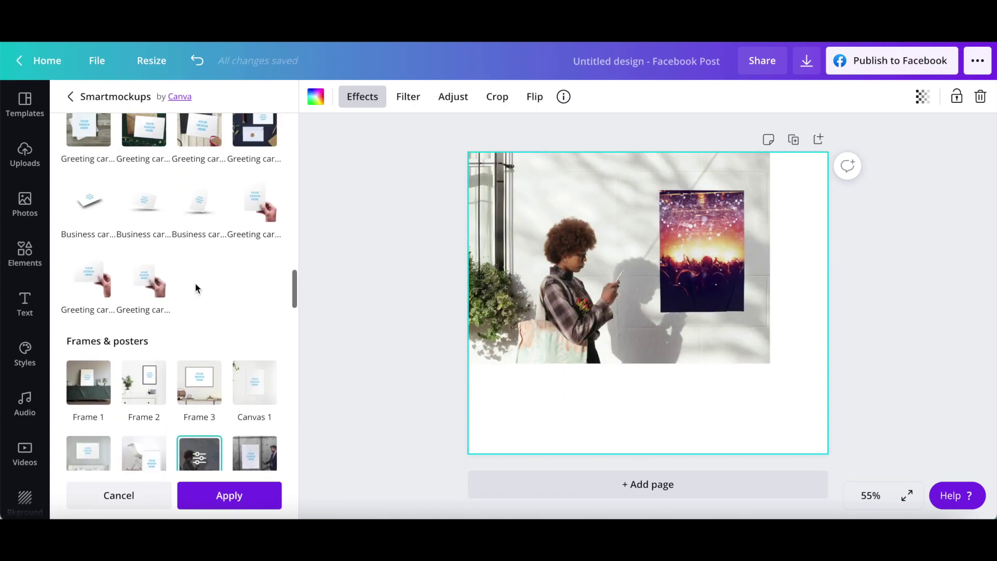
scroll(195, 287, up, 3)
Preview the Greeting card and Desktop 4 mockups, then apply the Smartphone 5 mockup
click(163, 221)
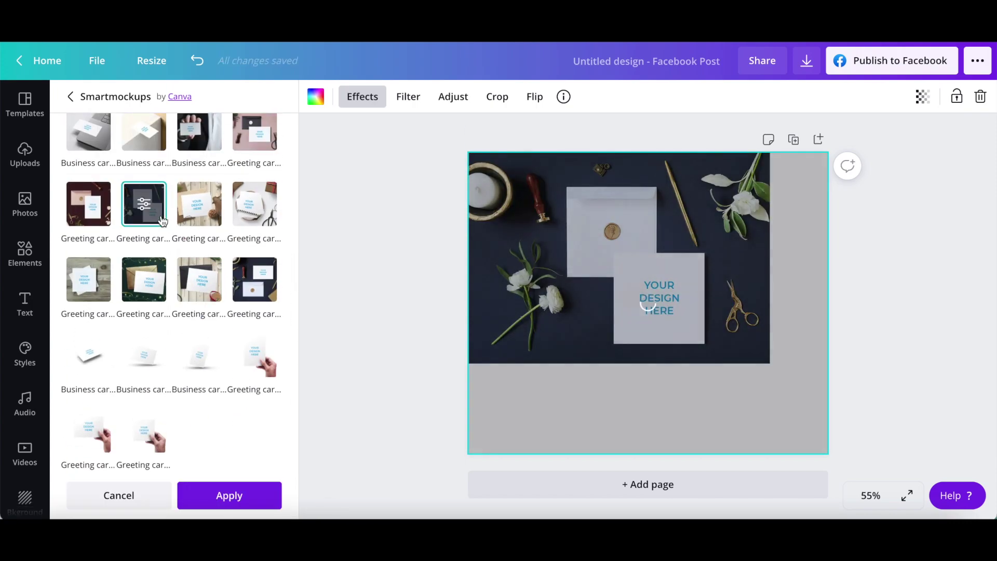
scroll(160, 222, up, 6)
click(149, 192)
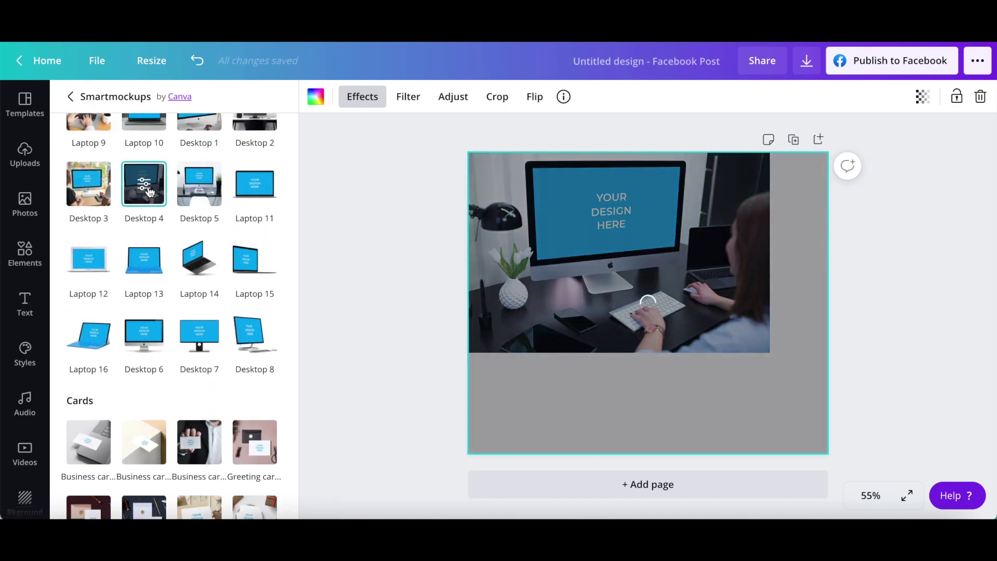
scroll(148, 186, up, 7)
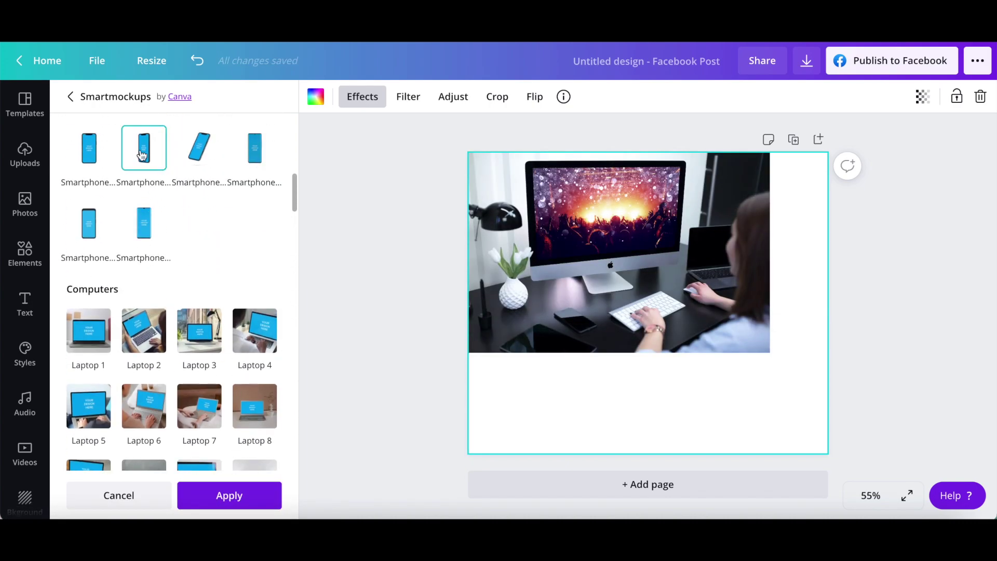
scroll(142, 155, up, 4)
click(94, 222)
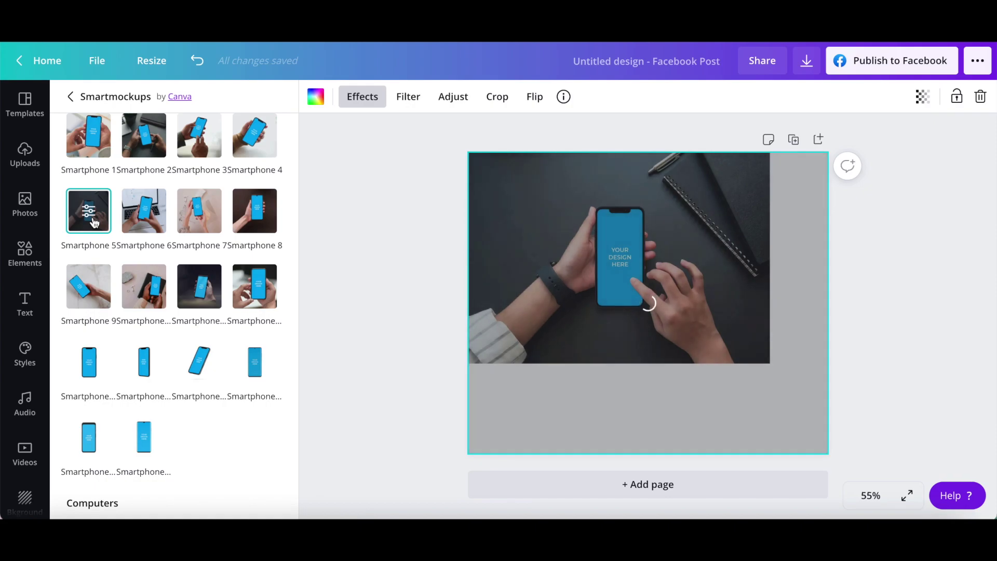
scroll(94, 218, up, 6)
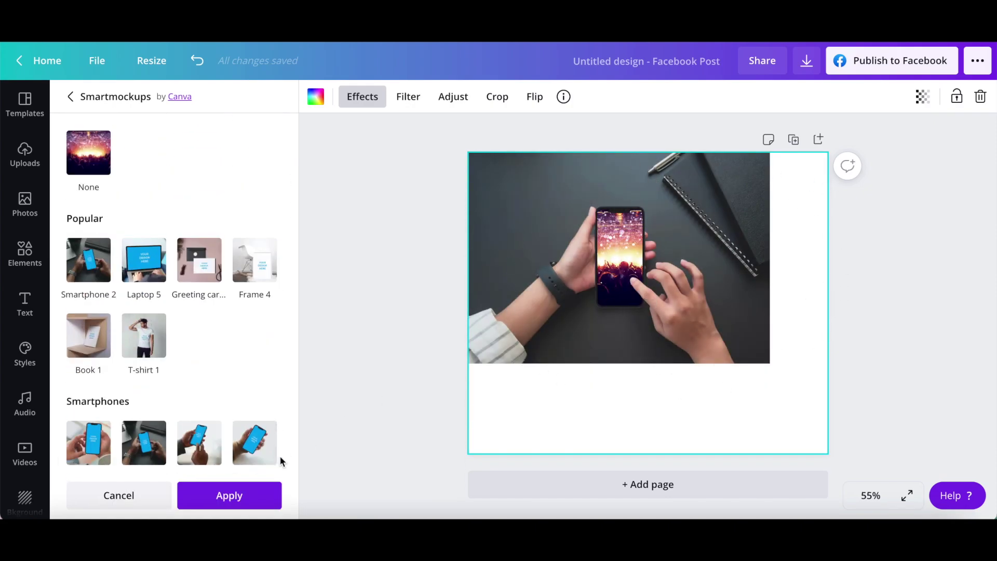
click(251, 497)
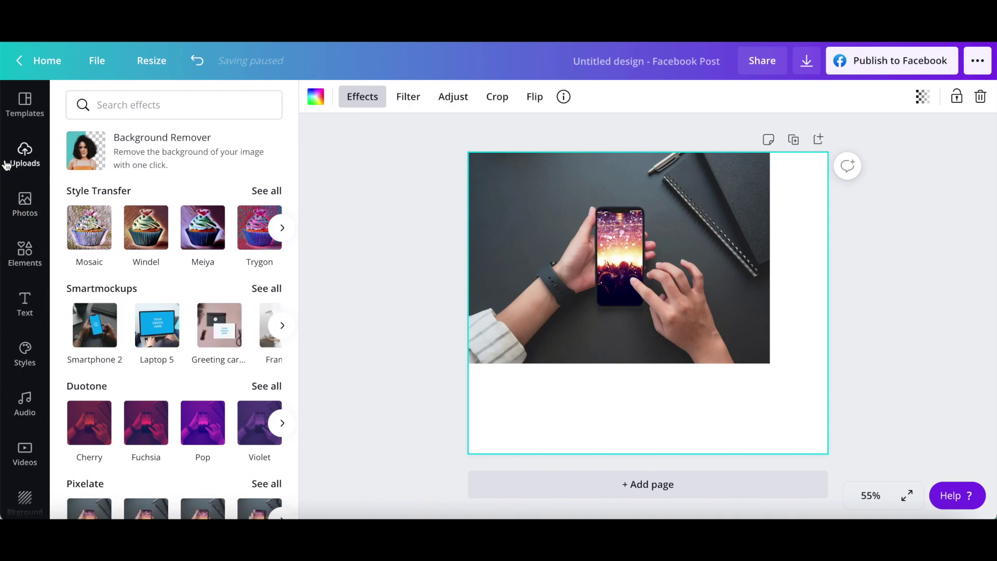
Add a heading text box and move it below the phone photo
click(25, 204)
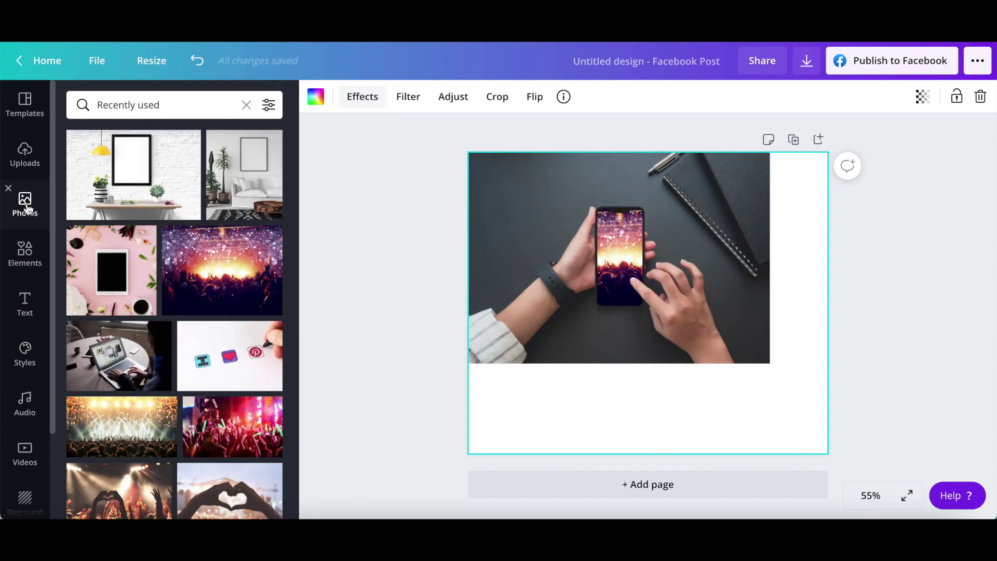
click(27, 252)
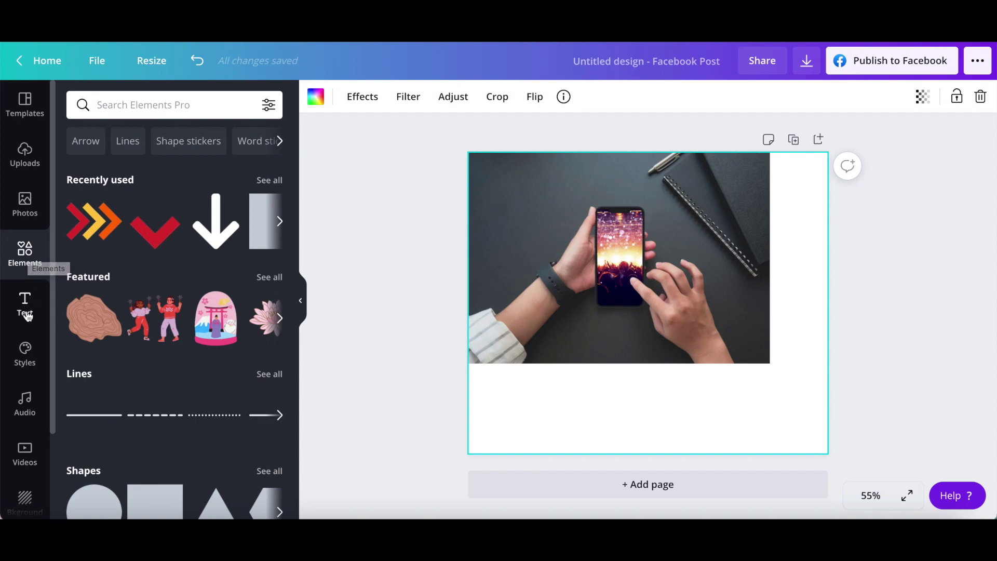
click(24, 315)
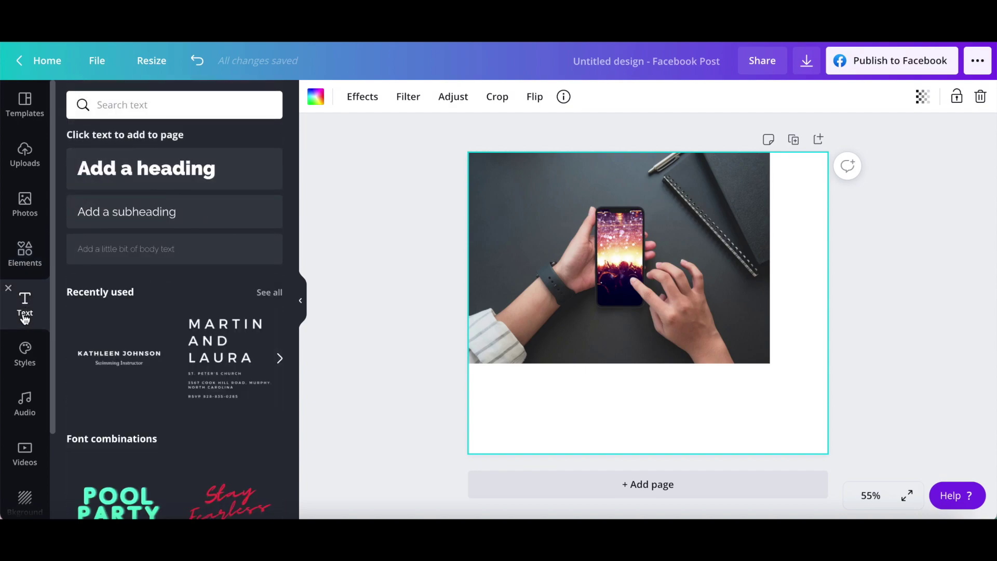
click(146, 168)
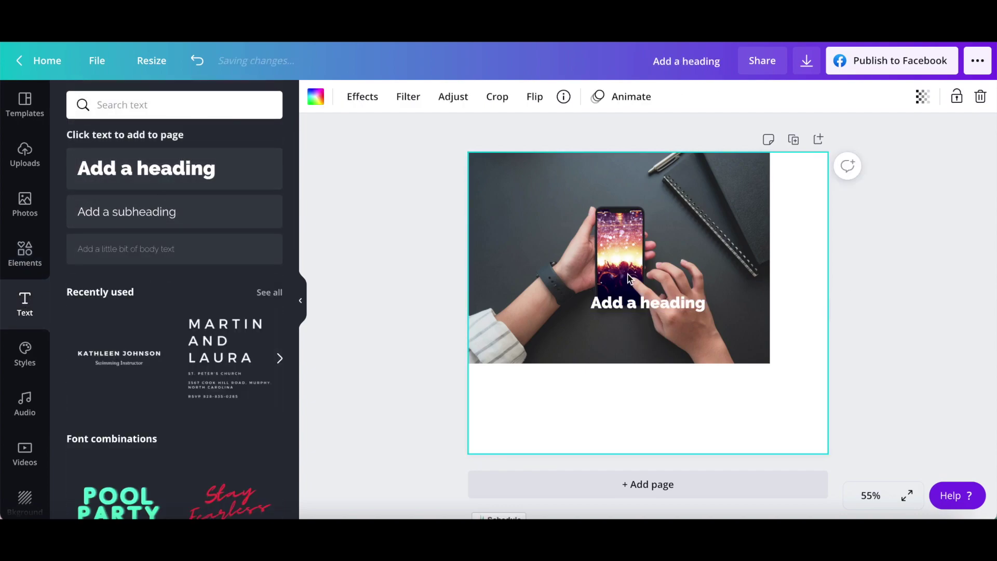
drag(626, 297, 532, 410)
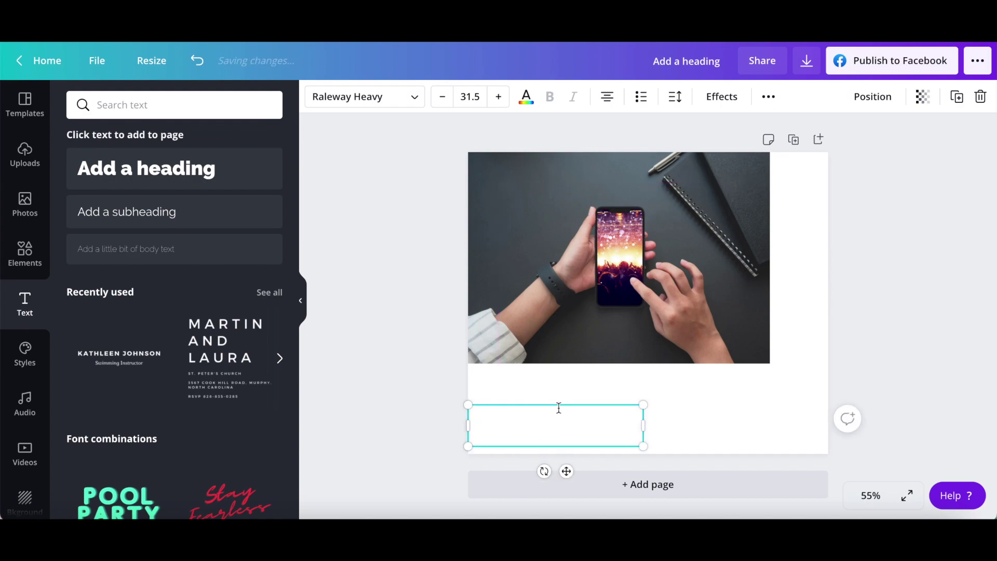
Make the heading text navy and widen the box so it fits on one line
double_click(559, 407)
click(525, 96)
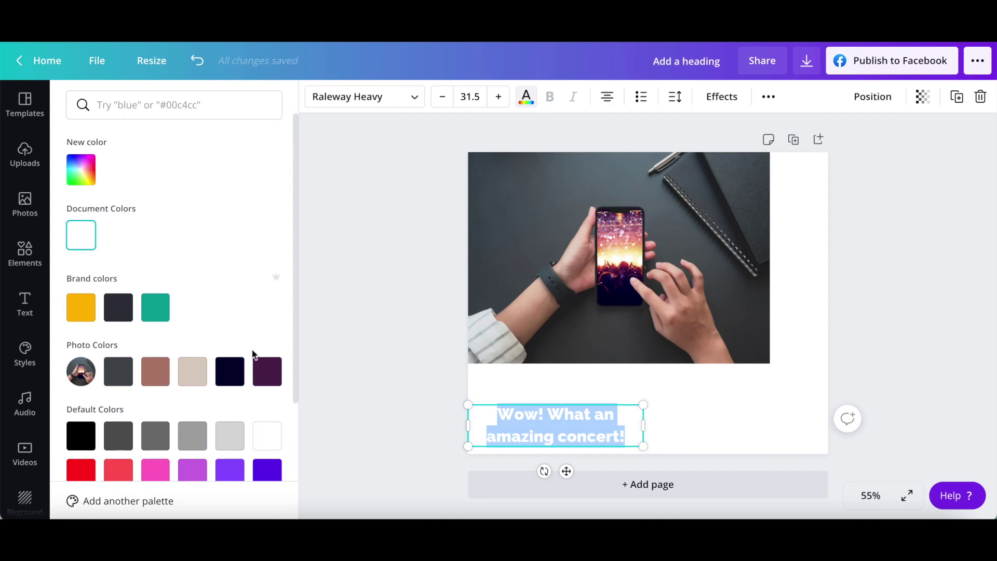
click(229, 372)
drag(643, 424, 746, 415)
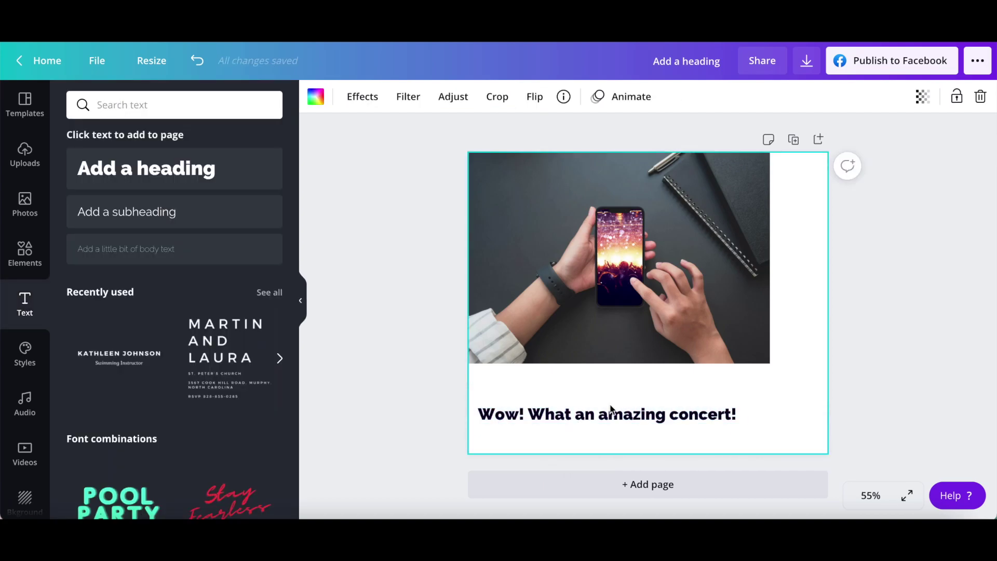
click(610, 410)
click(645, 376)
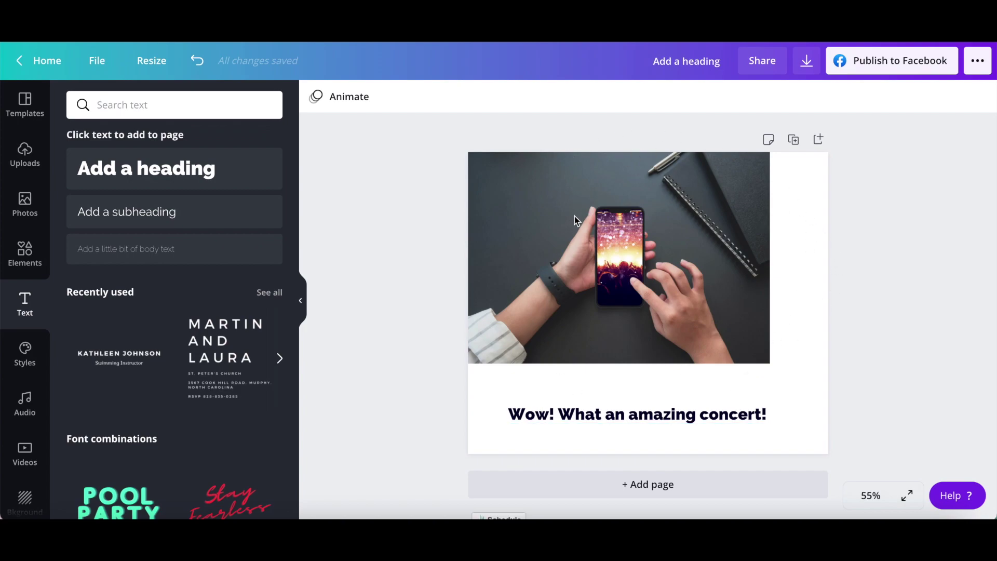
Rename the design 'Mockup Design' and download it as a JPG file
click(672, 62)
text(Mock)
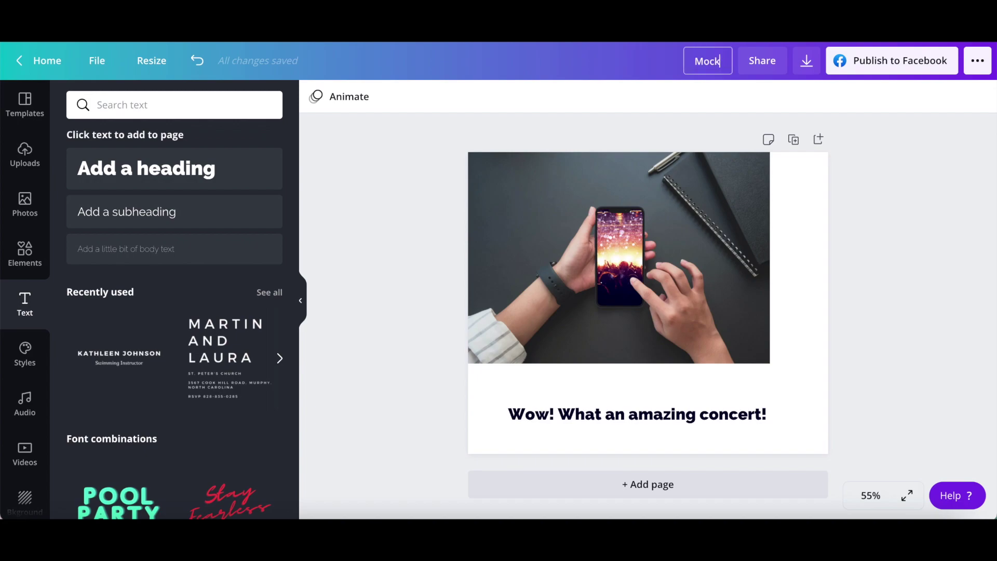
text(up Design)
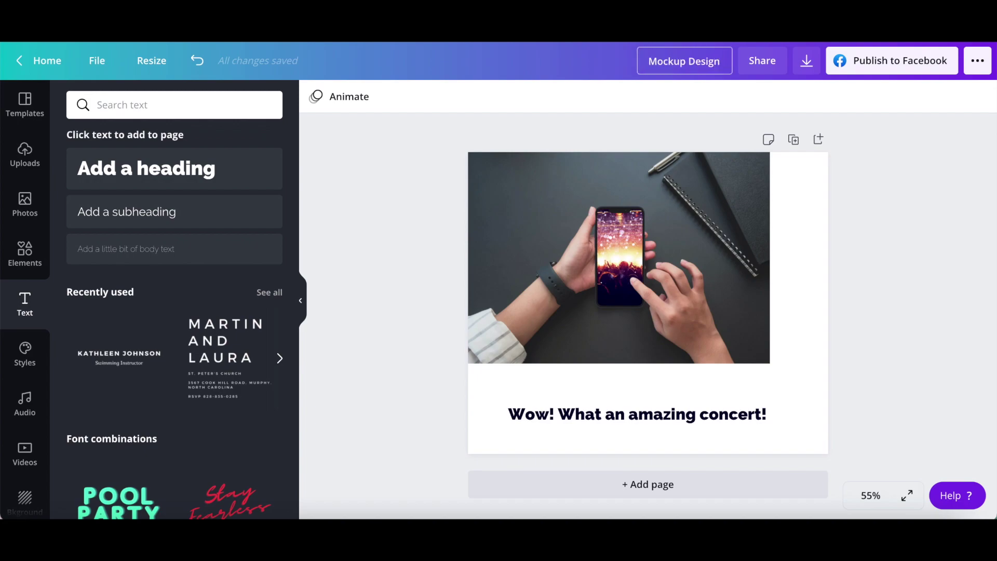
click(806, 62)
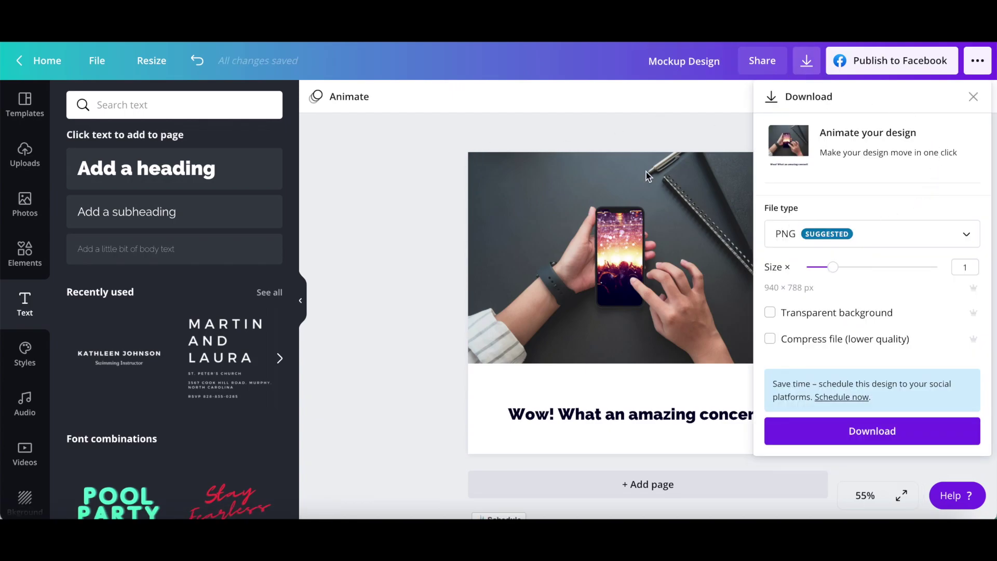
click(800, 237)
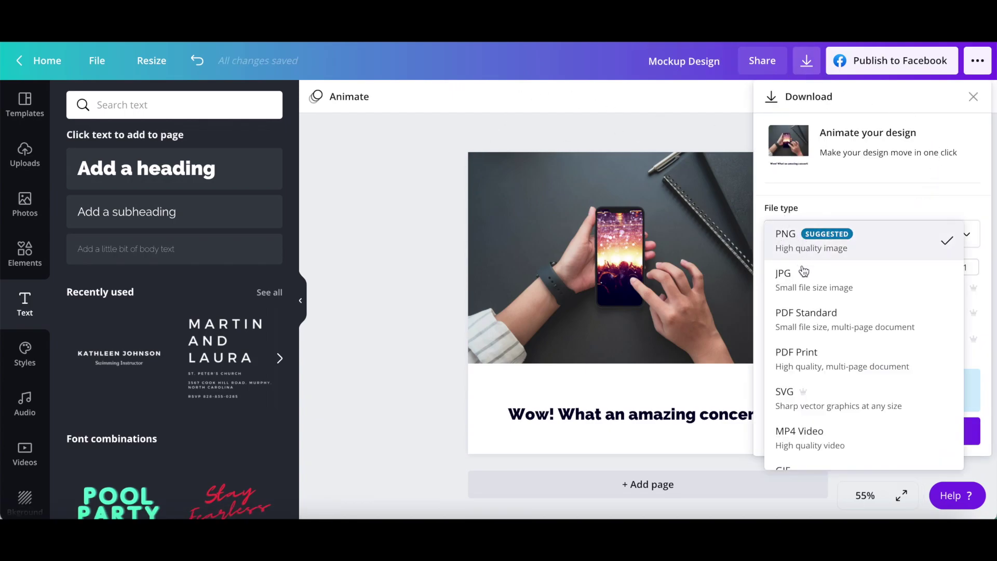
click(813, 289)
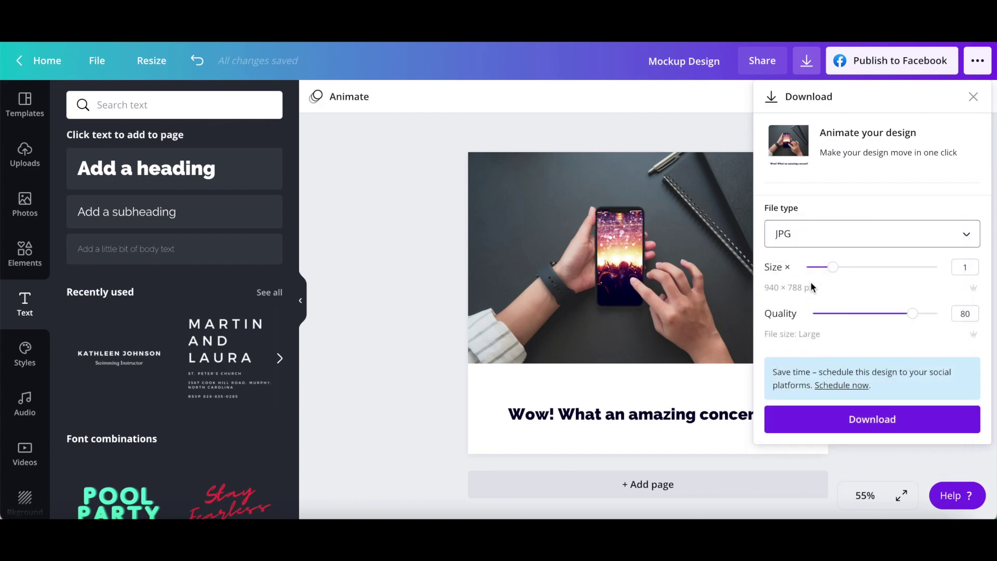
click(829, 429)
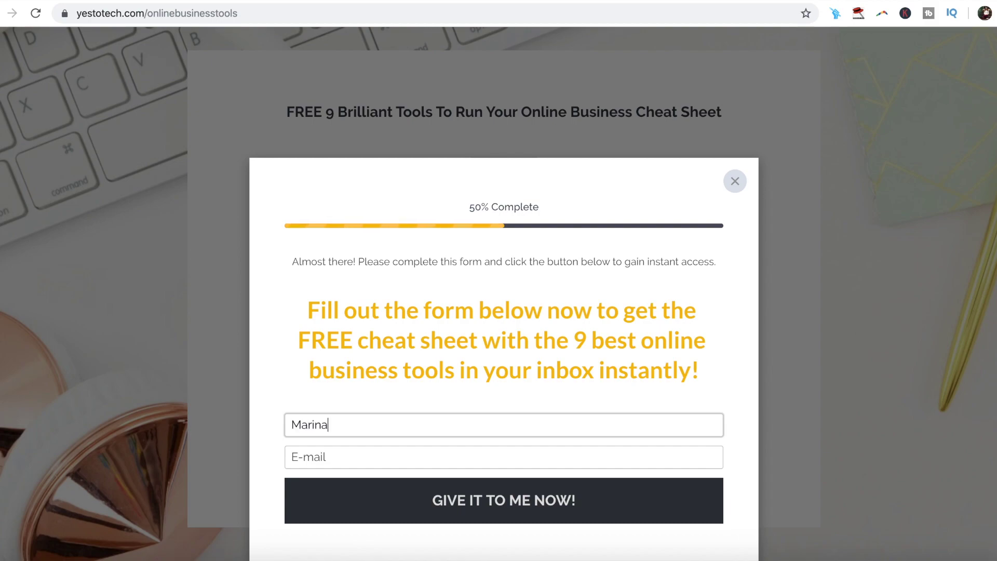
Move on to the e-mail field of the cheat-sheet sign-up form
click(363, 457)
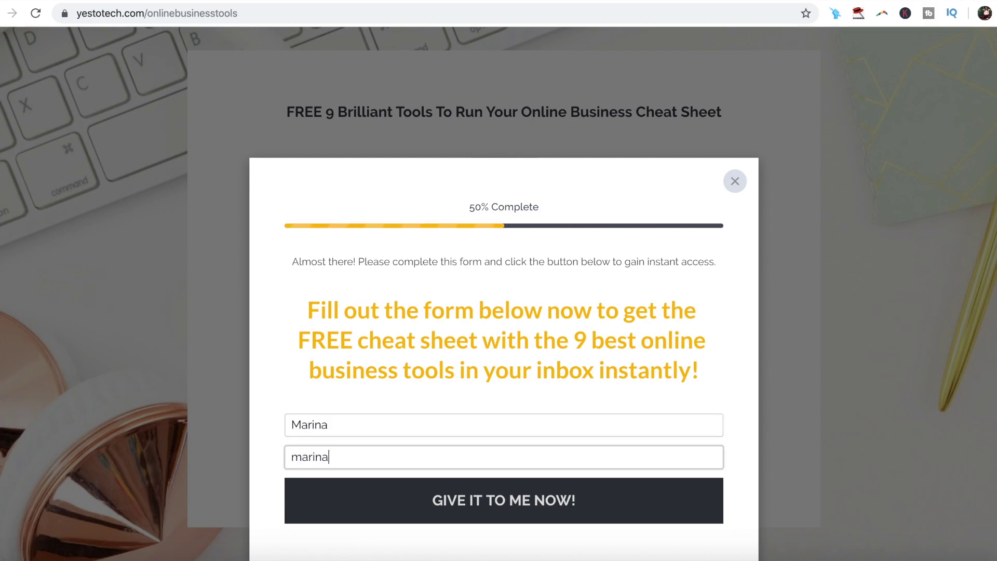